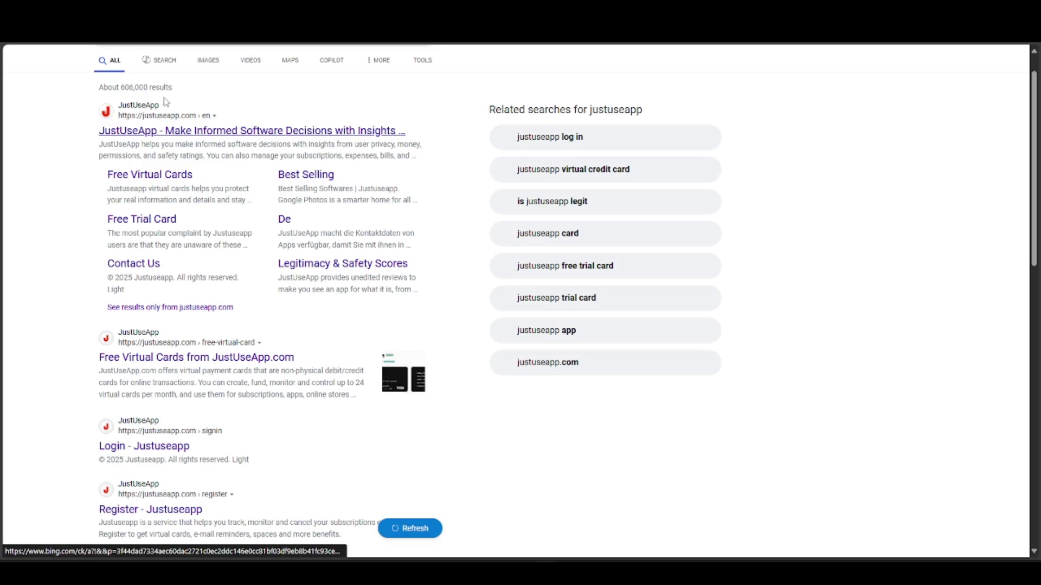
scroll(200, 344, "down", 1)
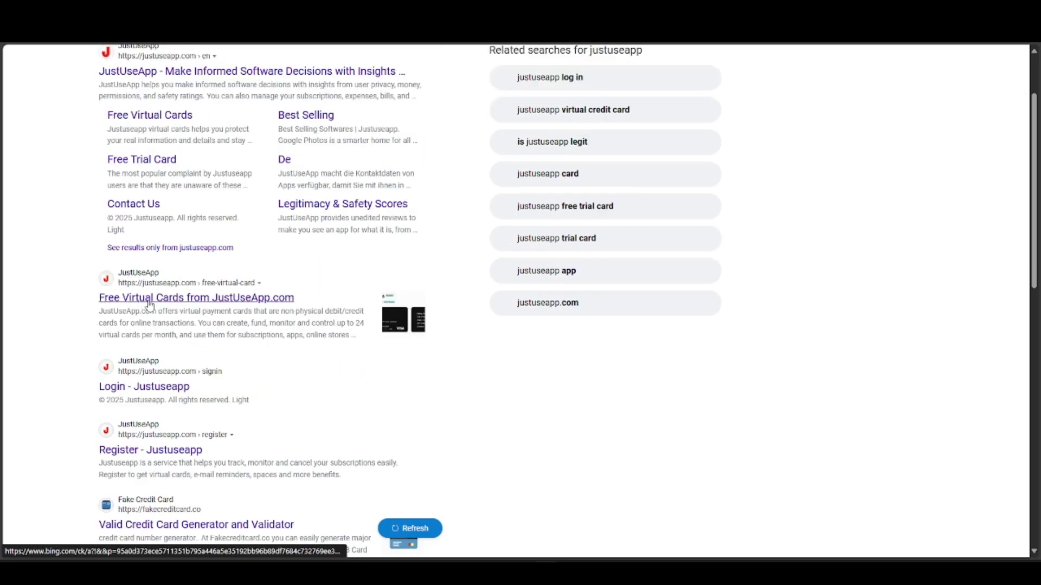
- Open JustUseApp's Free Virtual Credit Cards page and start the 'Signup now to get yours' registration
left_click(266, 303)
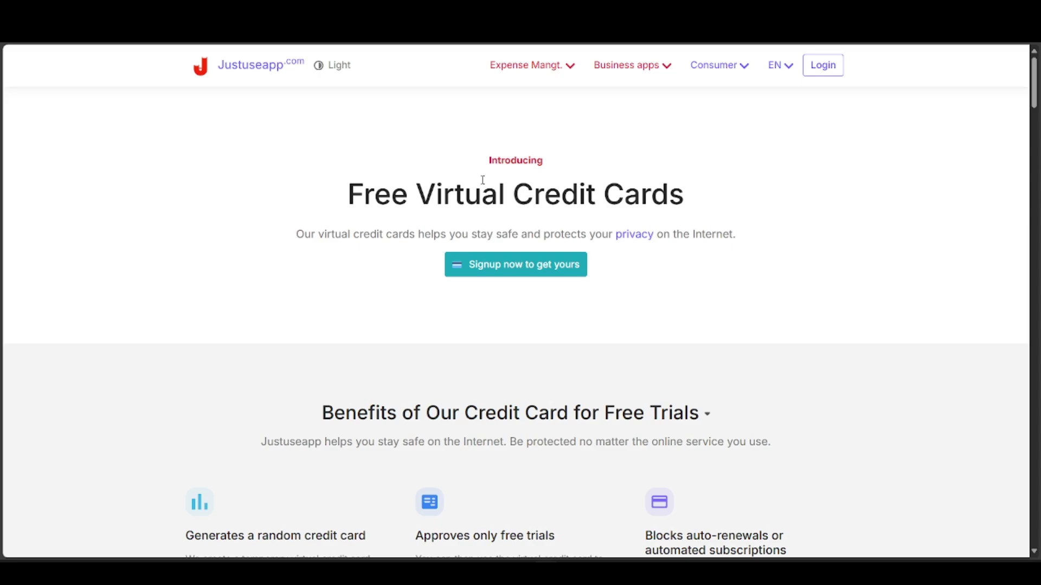
left_click_drag(347, 194, 712, 215)
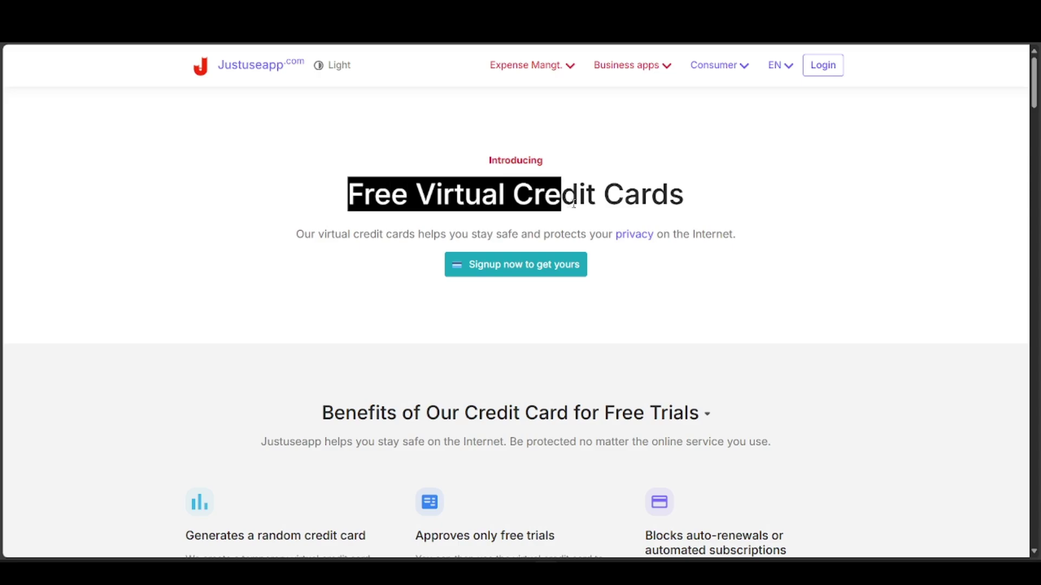
left_click_drag(529, 234, 616, 235)
left_click(705, 385)
scroll(738, 336, "down", 1)
scroll(737, 335, "down", 1)
scroll(737, 334, "down", 2)
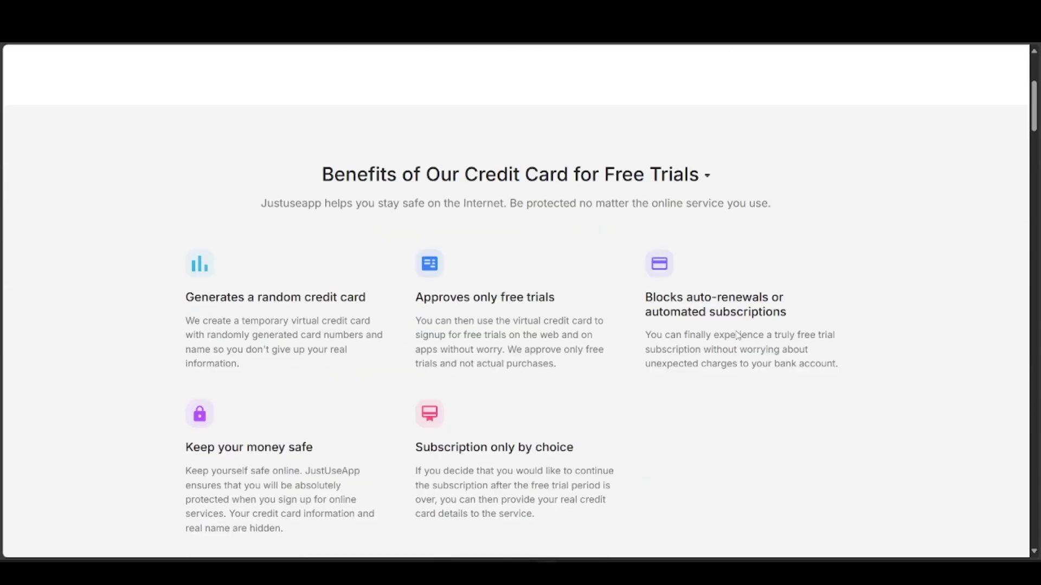
scroll(737, 332, "down", 1)
scroll(736, 332, "up", 4)
scroll(737, 332, "up", 1)
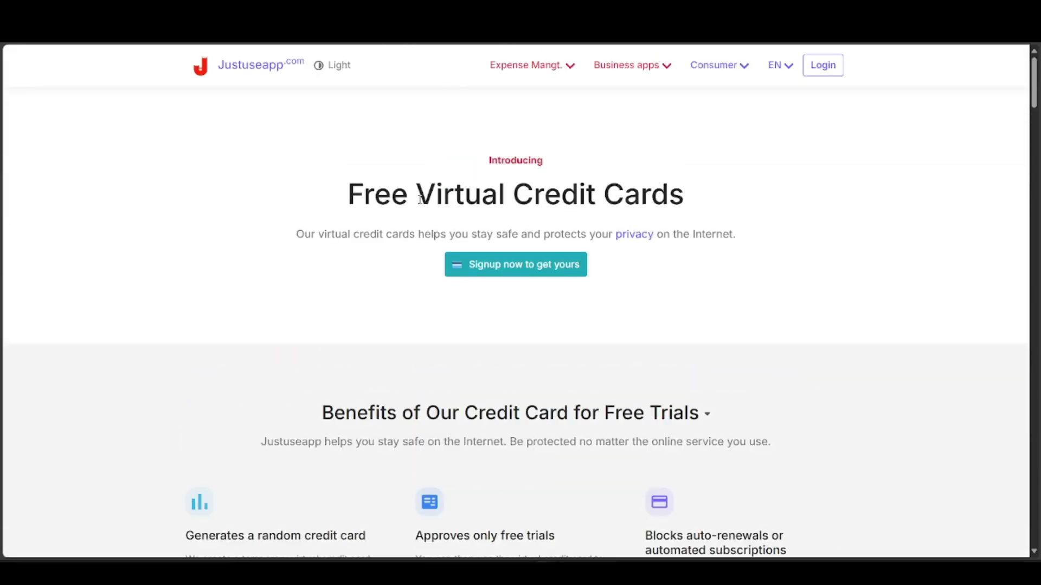
left_click(485, 265)
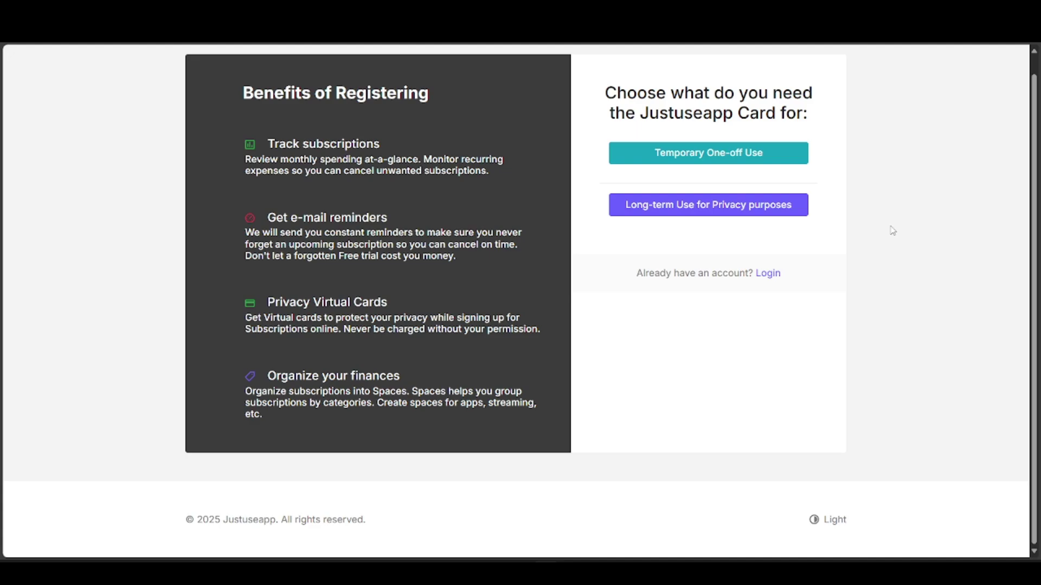
- Pick 'Temporary One-off Use' and switch to the CardGuru card generator tab
left_click(783, 160)
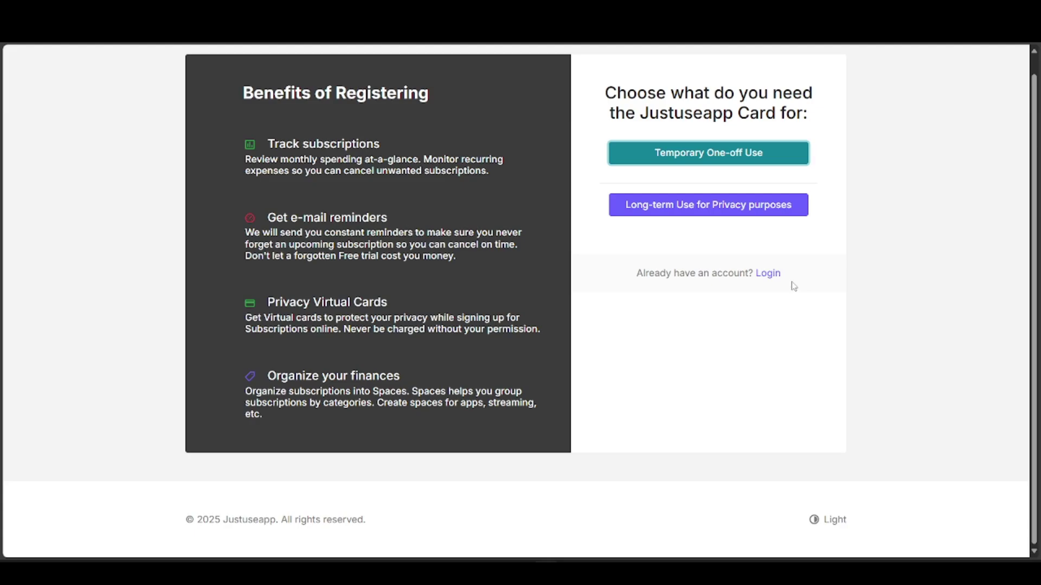
key("ctrl+Tab")
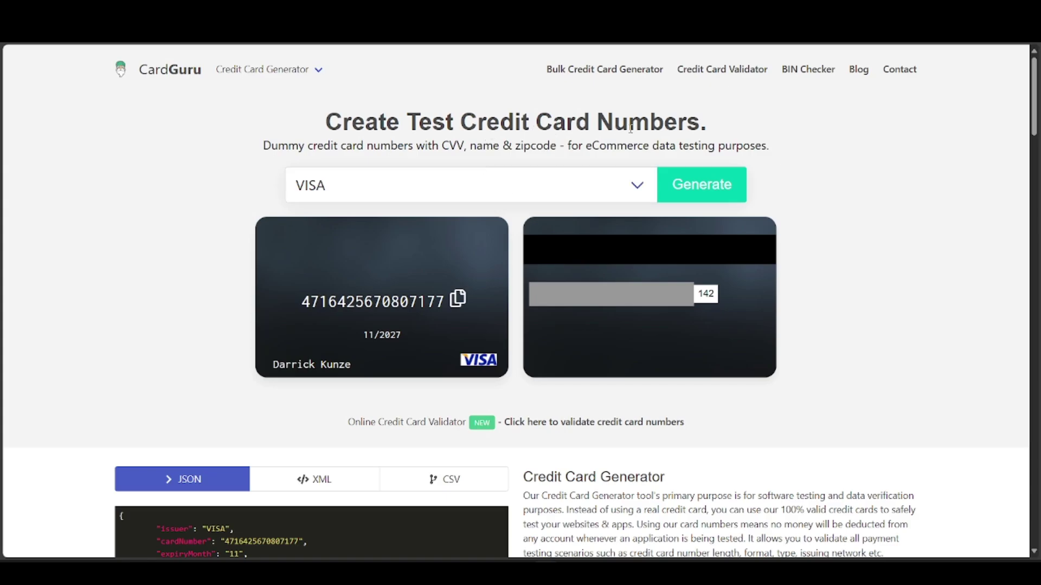
- Set the card type to American Express, generate three test cards and highlight the card number
left_click(634, 183)
scroll(458, 386, "down", 1)
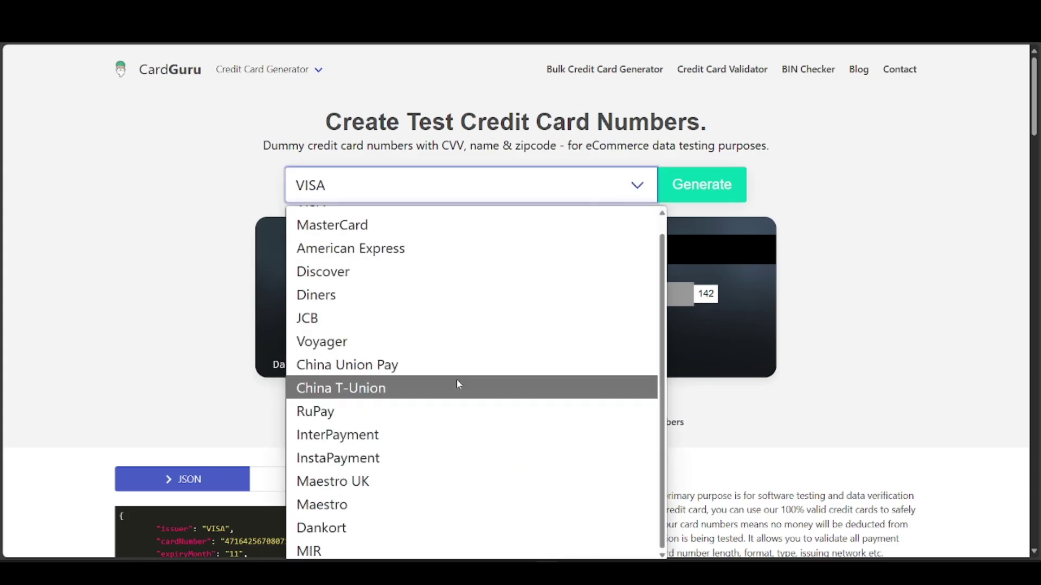
scroll(403, 281, "up", 1)
left_click(412, 267)
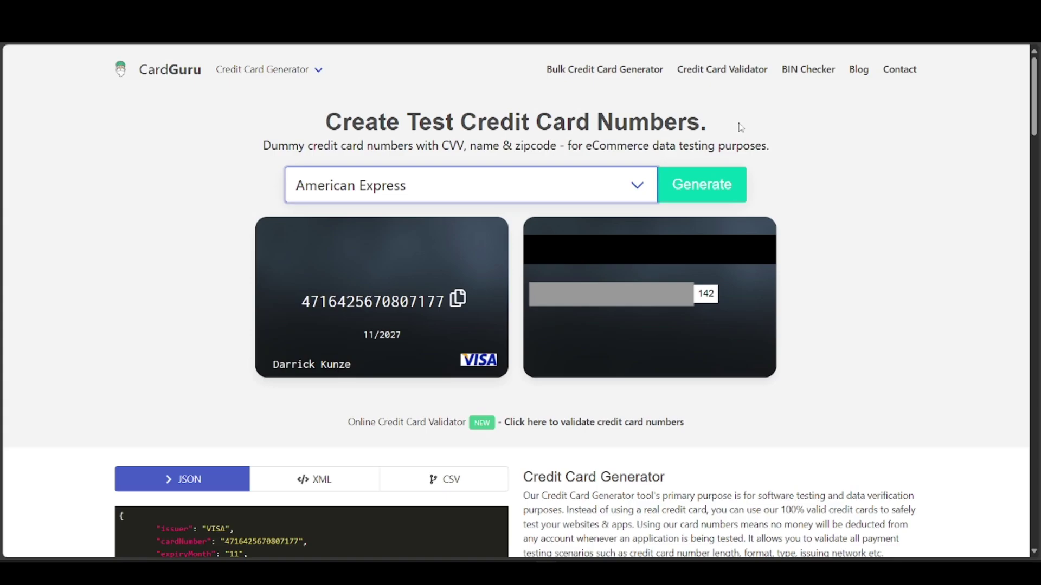
left_click(690, 189)
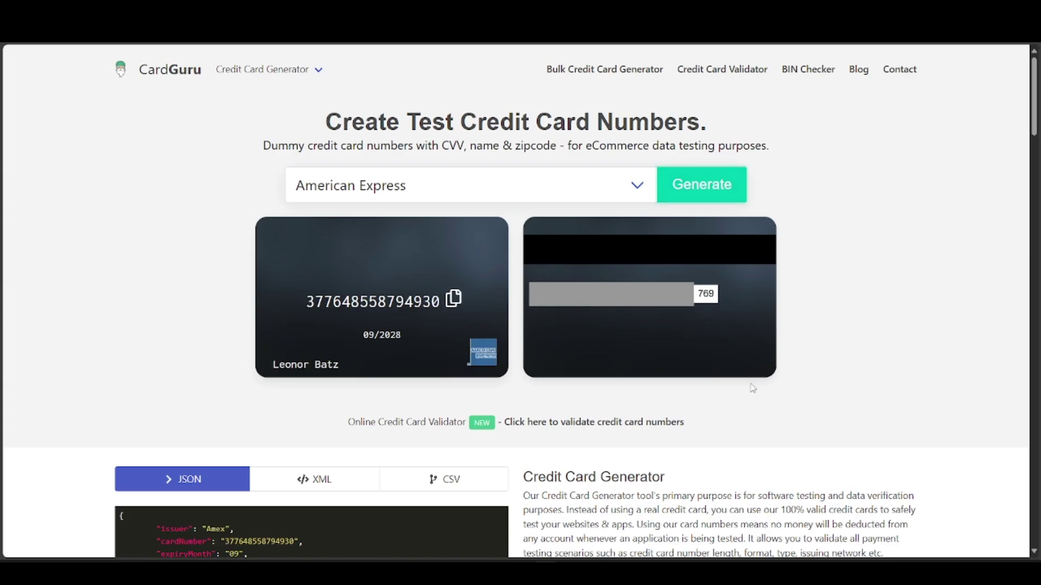
left_click(689, 191)
left_click(690, 191)
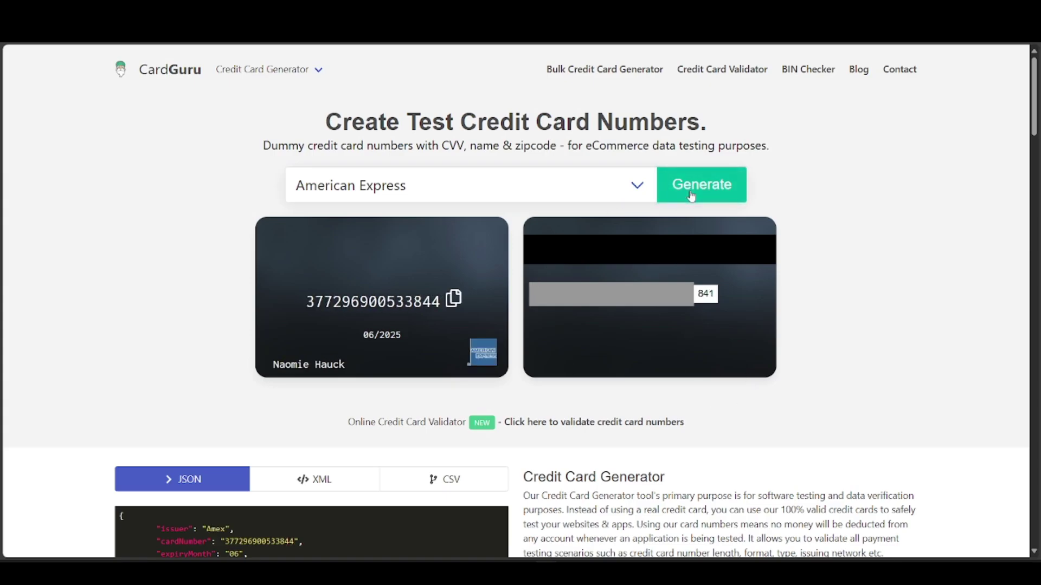
scroll(330, 389, "down", 1)
left_click_drag(321, 254, 390, 259)
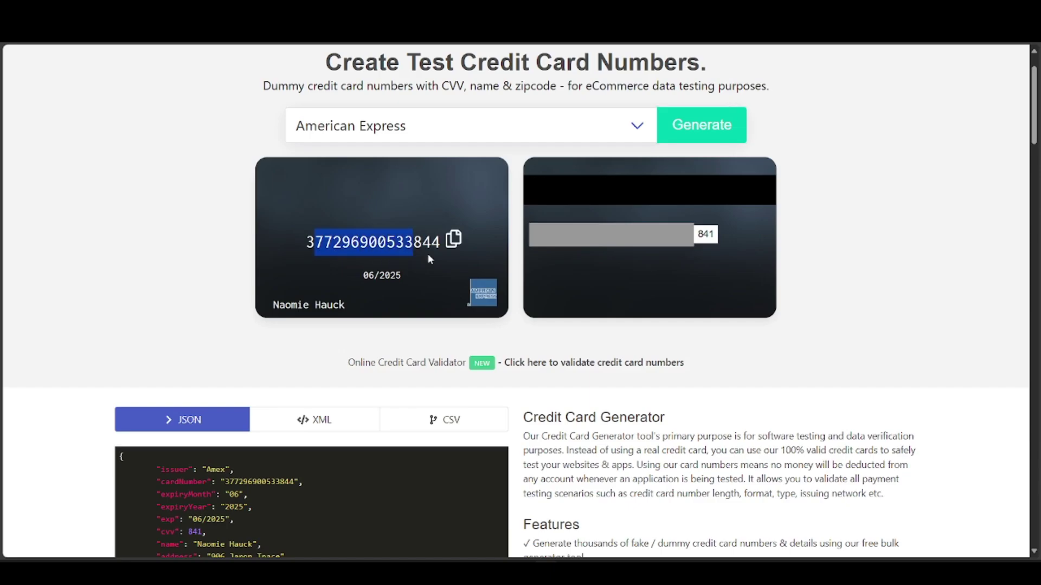
scroll(366, 325, "down", 2)
scroll(507, 359, "down", 1)
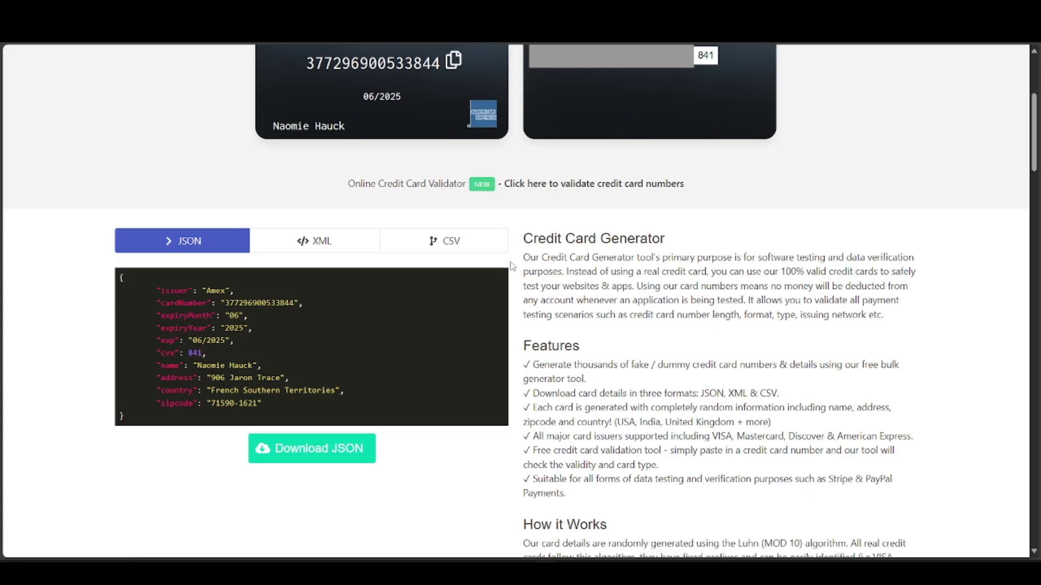
scroll(512, 268, "up", 1)
left_click(566, 244)
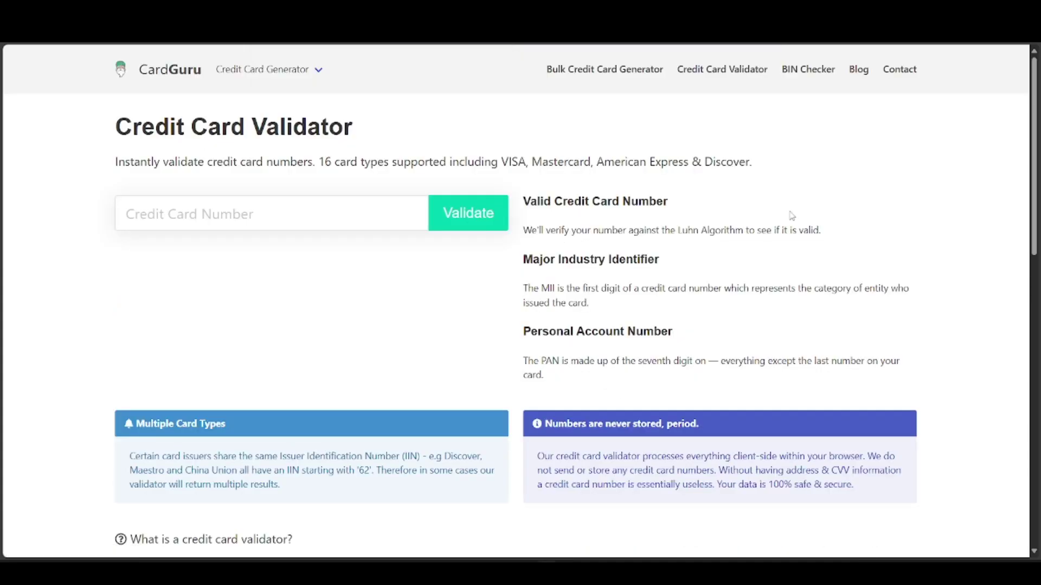
key("alt+Left")
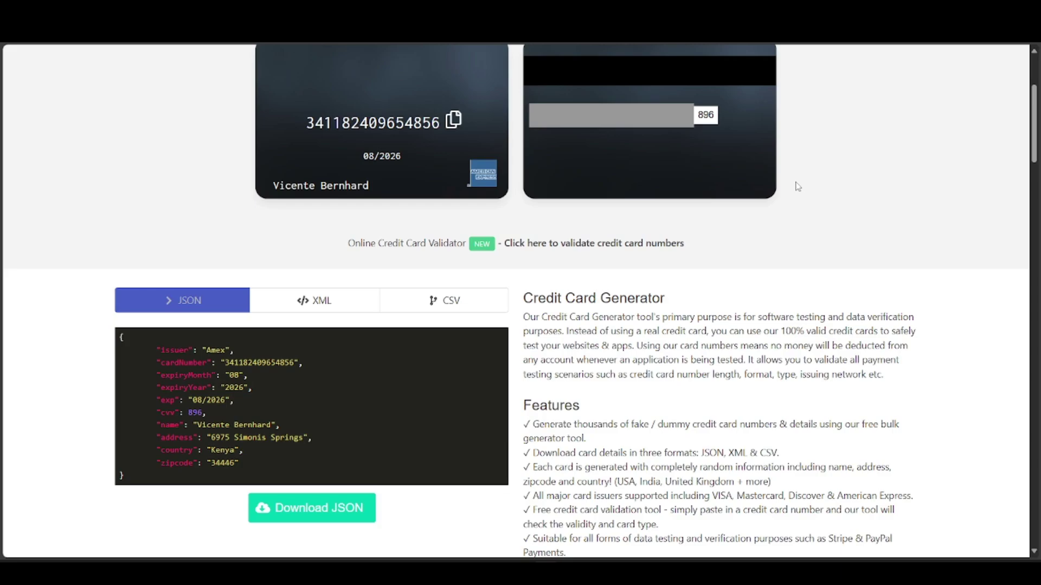
scroll(564, 217, "down", 3)
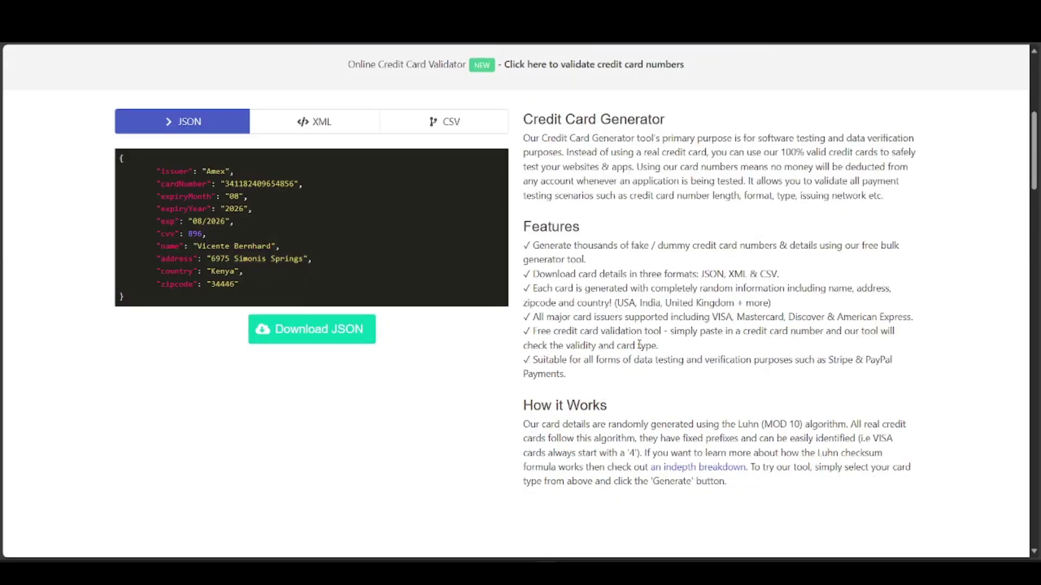
scroll(638, 345, "down", 10)
scroll(673, 301, "down", 3)
scroll(673, 301, "down", 2)
scroll(672, 301, "down", 2)
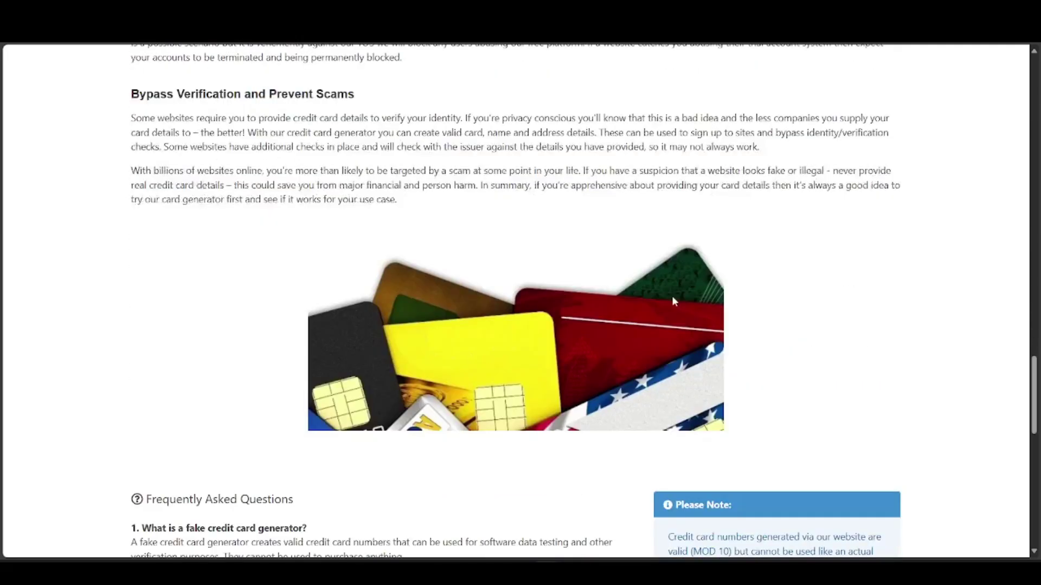
scroll(672, 302, "up", 3)
scroll(651, 303, "up", 1)
scroll(608, 308, "up", 2)
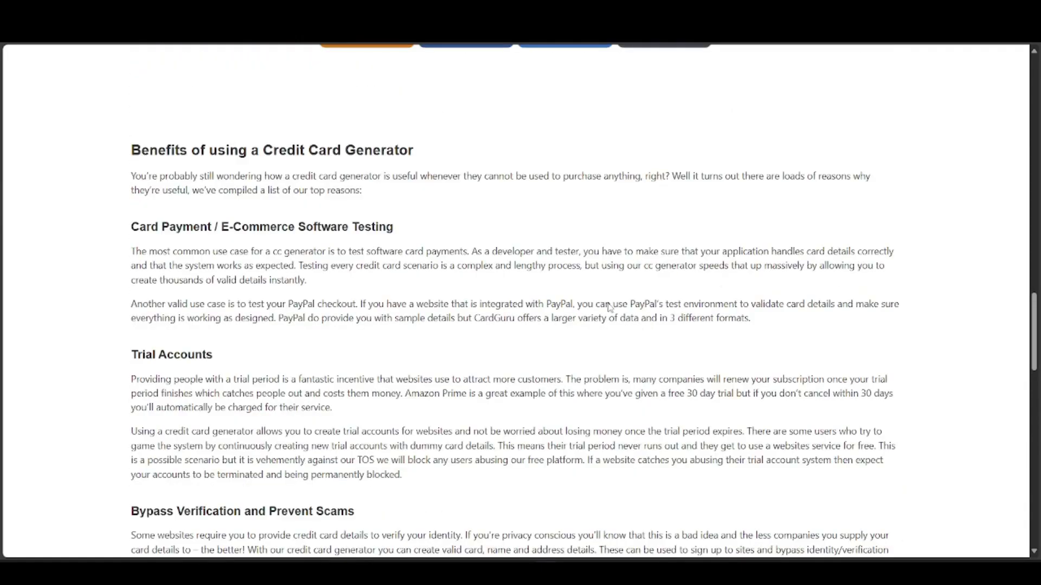
scroll(608, 307, "up", 2)
scroll(609, 307, "up", 2)
scroll(607, 311, "up", 2)
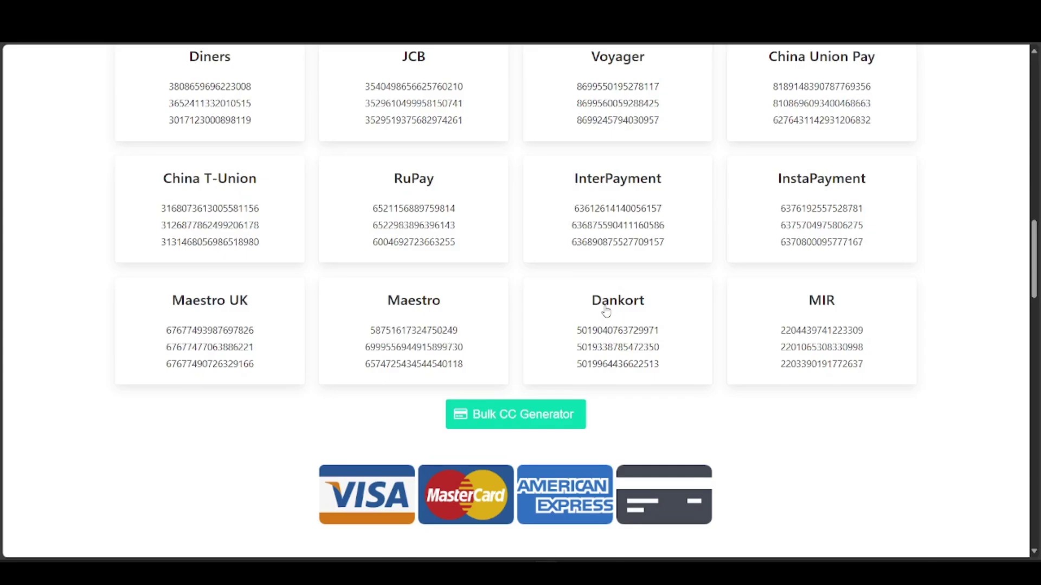
scroll(606, 311, "up", 4)
scroll(607, 307, "up", 2)
scroll(488, 294, "up", 3)
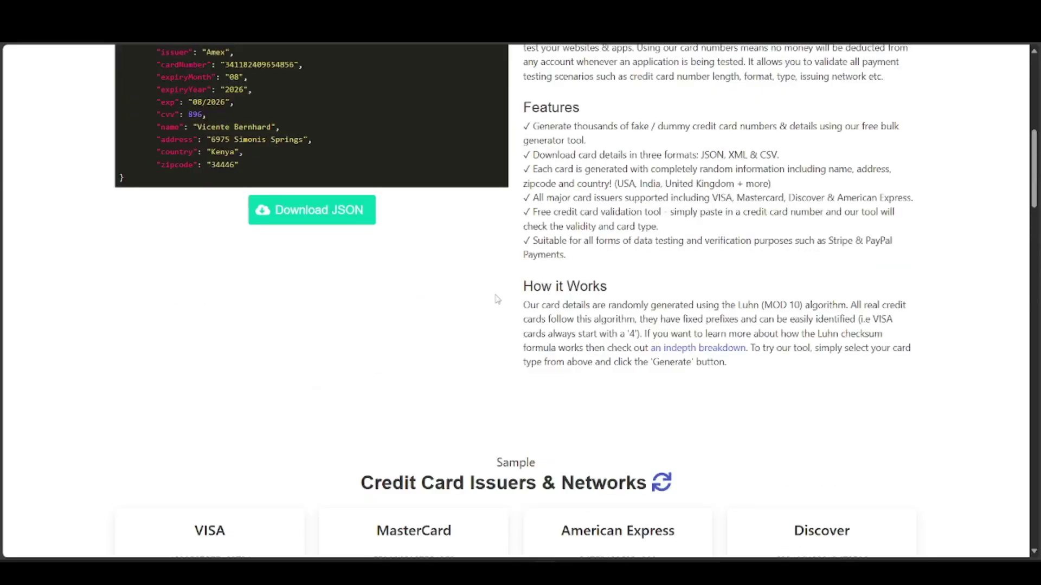
scroll(542, 309, "up", 1)
scroll(570, 293, "up", 1)
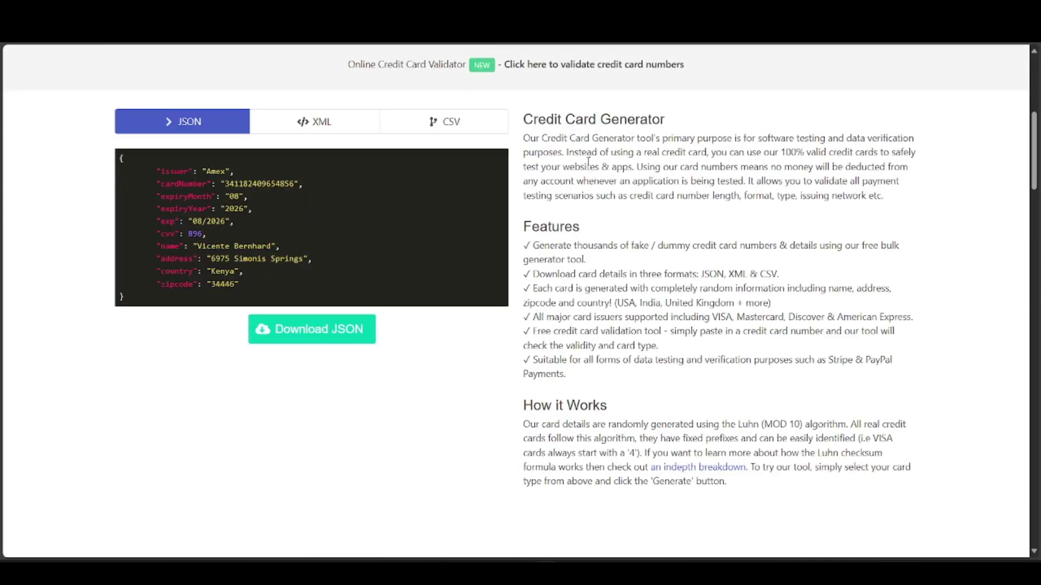
left_click_drag(533, 119, 663, 119)
left_click(582, 197)
scroll(490, 333, "up", 2)
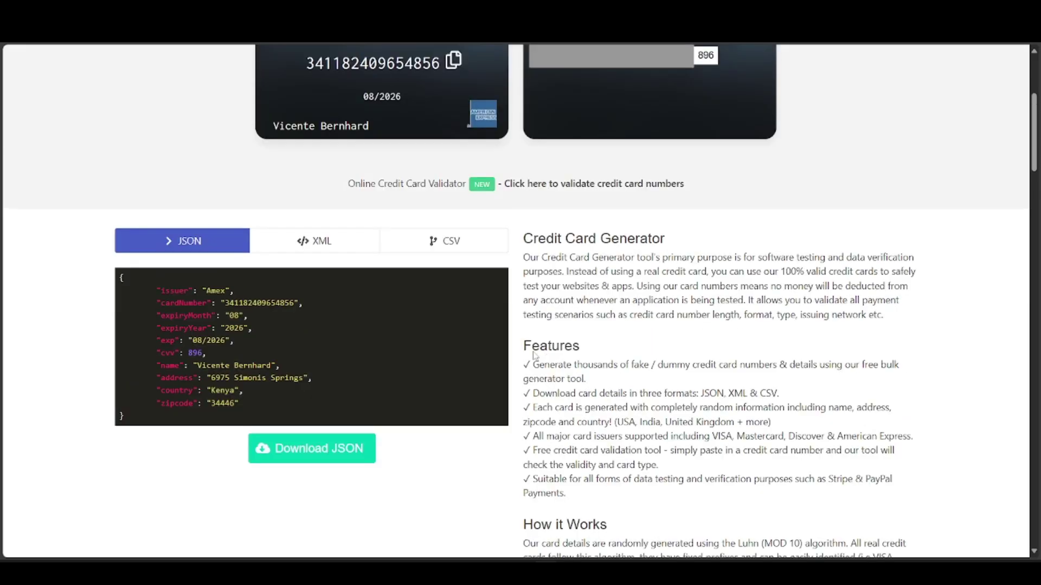
left_click(304, 241)
left_click(412, 239)
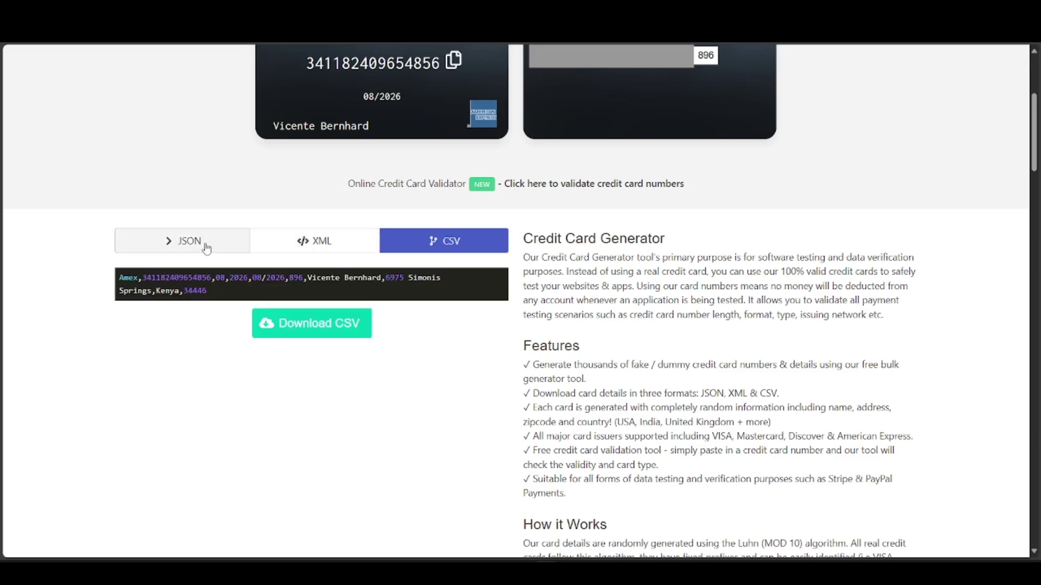
left_click(204, 241)
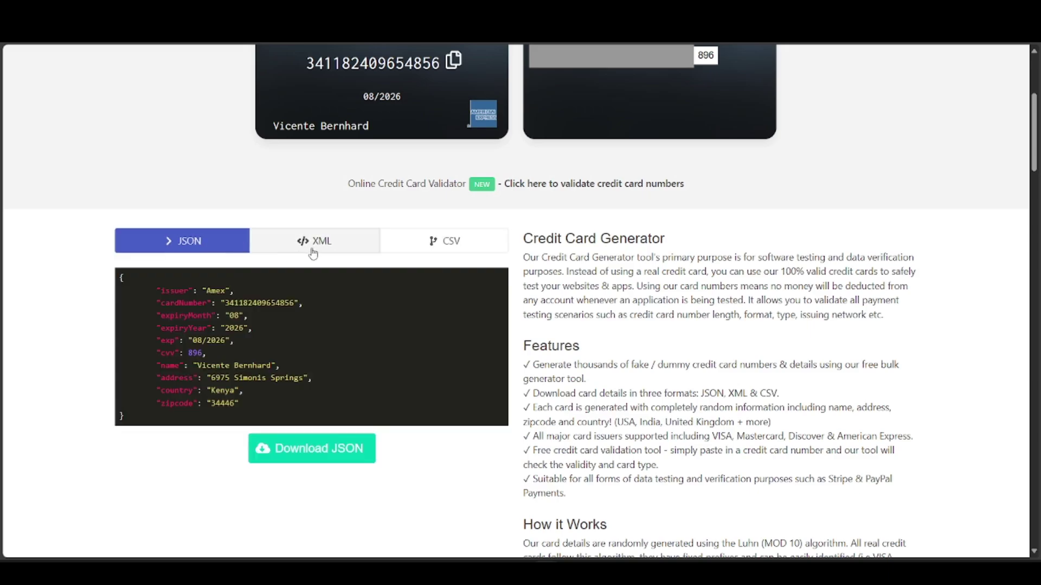
left_click(388, 241)
left_click(200, 248)
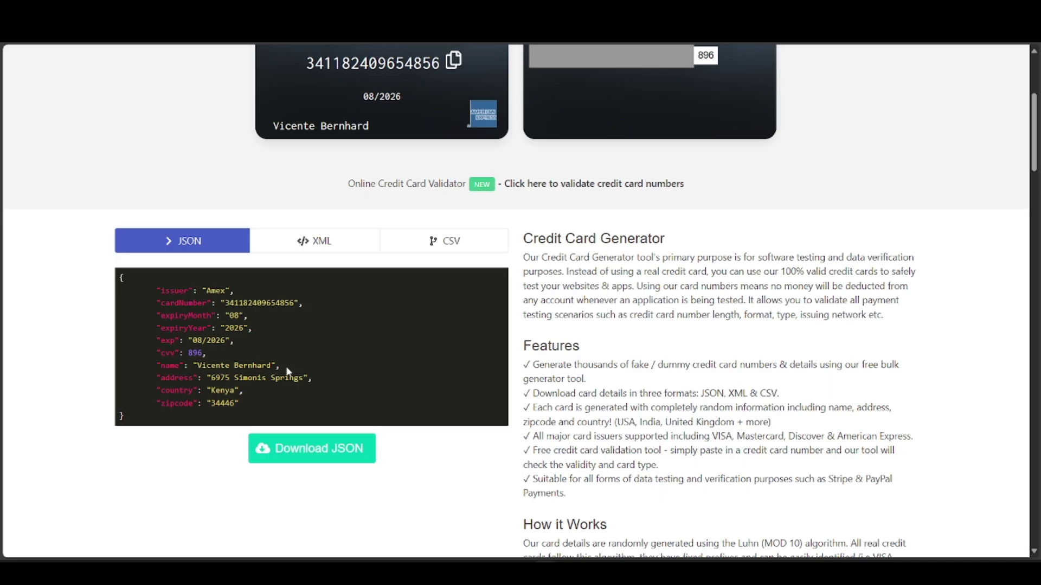
scroll(737, 289, "up", 2)
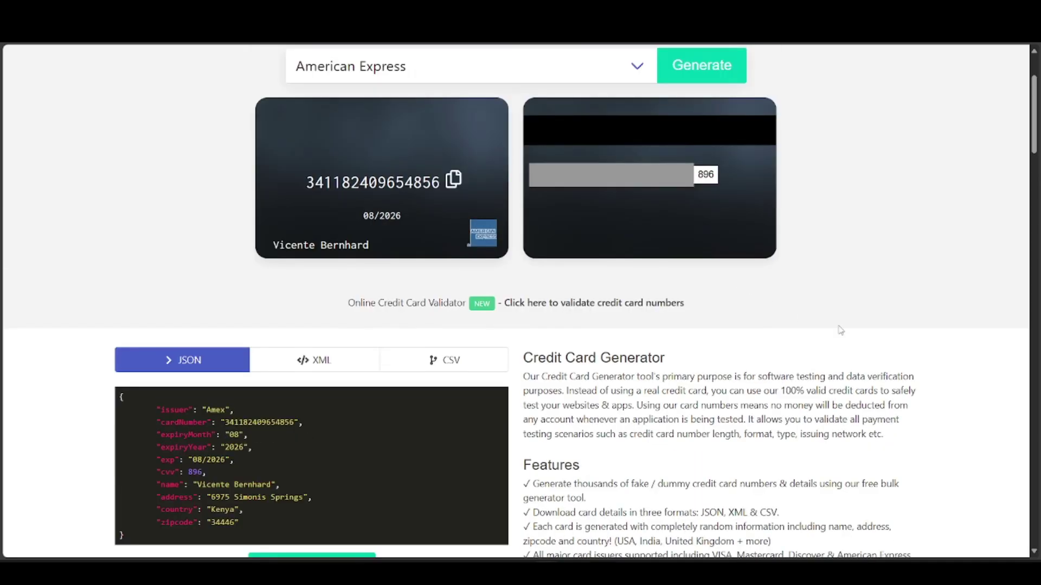
scroll(771, 348, "up", 2)
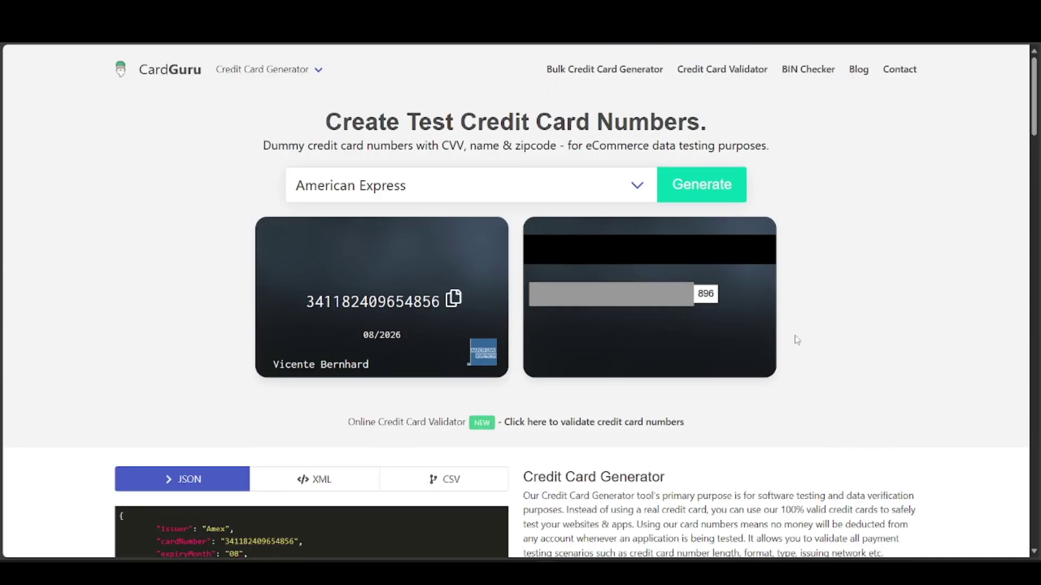
scroll(823, 371, "down", 6)
scroll(846, 326, "down", 1)
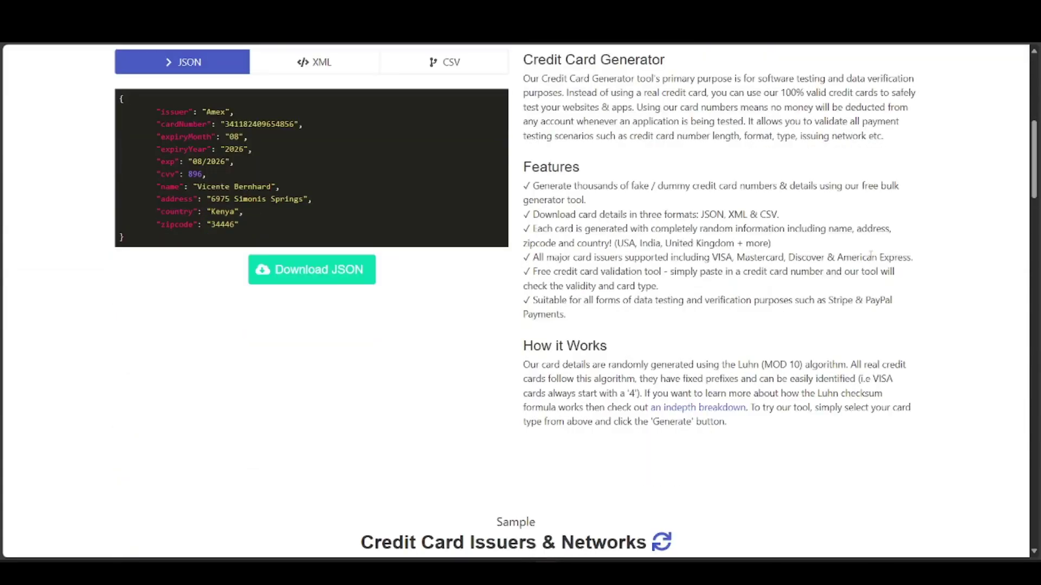
scroll(868, 263, "down", 1)
scroll(868, 264, "down", 3)
scroll(868, 265, "down", 3)
scroll(871, 265, "down", 4)
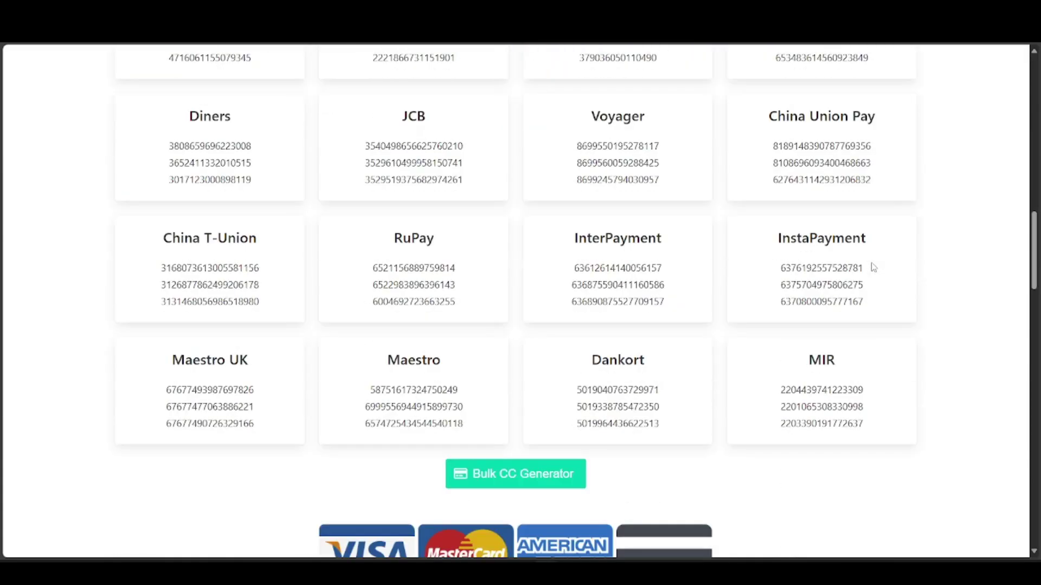
scroll(872, 266, "down", 4)
scroll(872, 267, "down", 2)
scroll(873, 267, "down", 3)
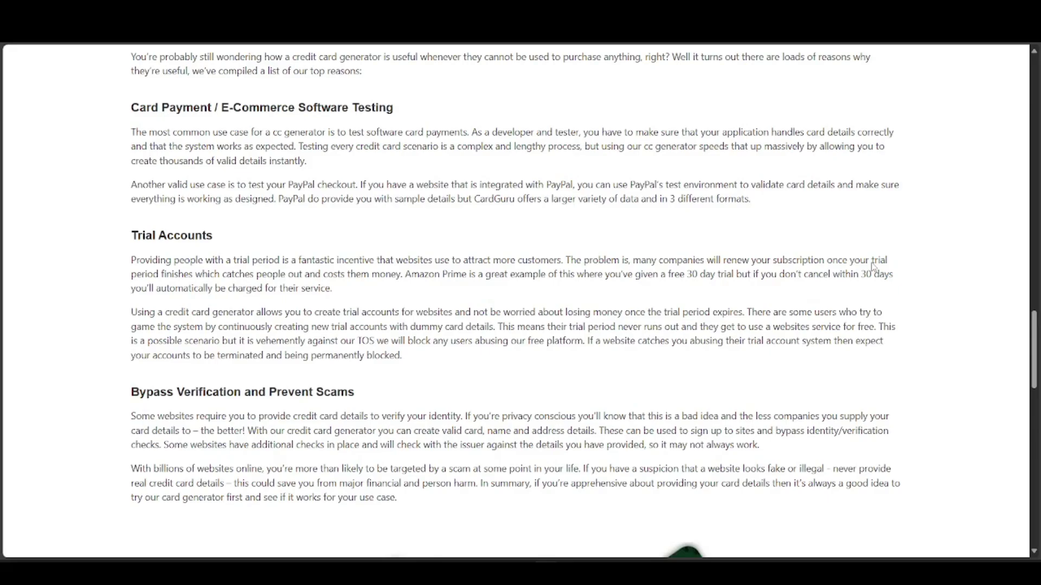
scroll(874, 267, "down", 2)
scroll(876, 267, "down", 3)
scroll(877, 268, "down", 1)
scroll(877, 269, "down", 1)
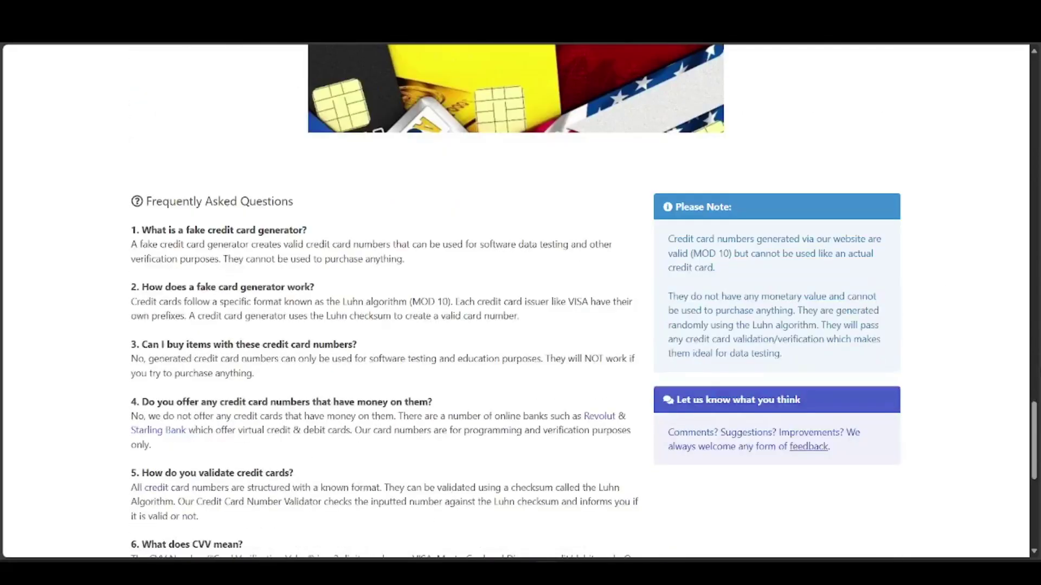